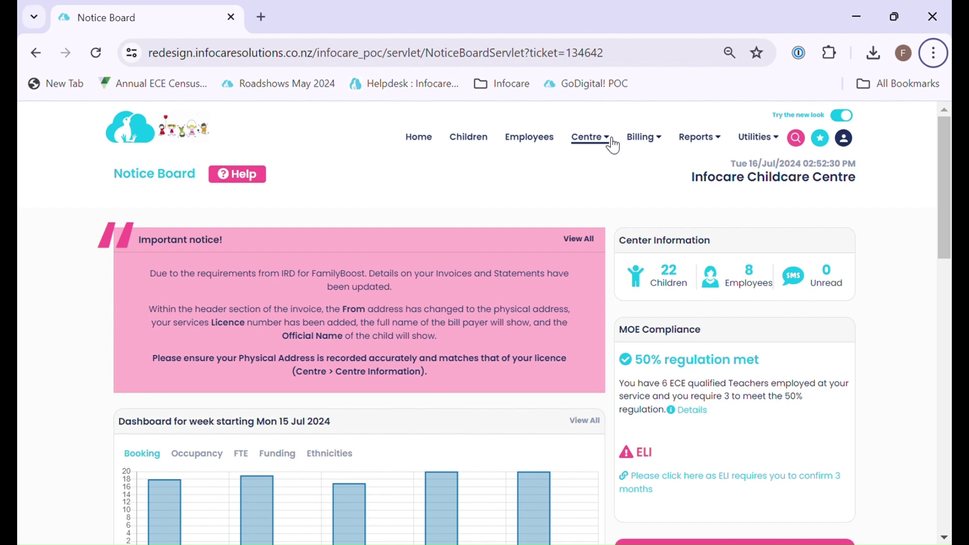
# Confirm the centre user's Pay Parity Calculation access stays at No, then cancel without saving.
pyautogui.click(589, 138)
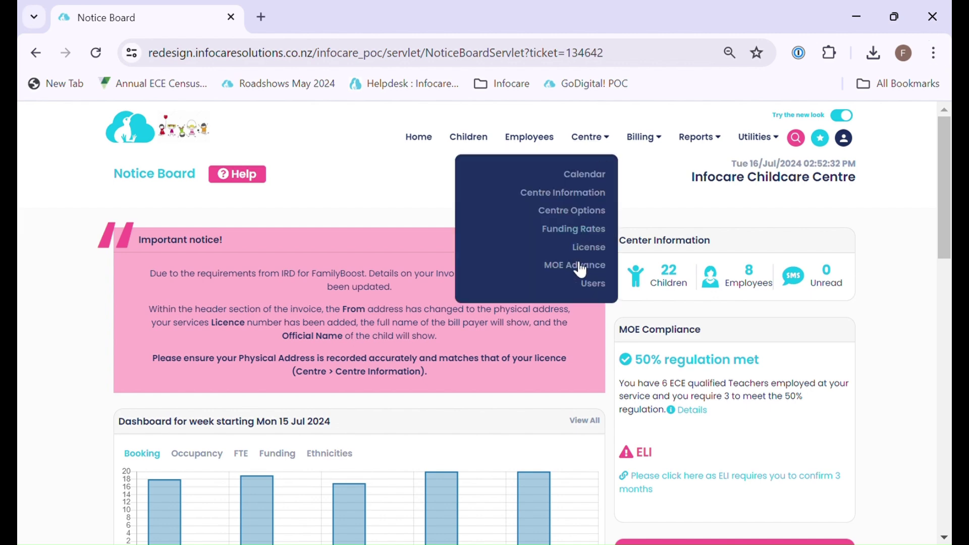
pyautogui.click(593, 286)
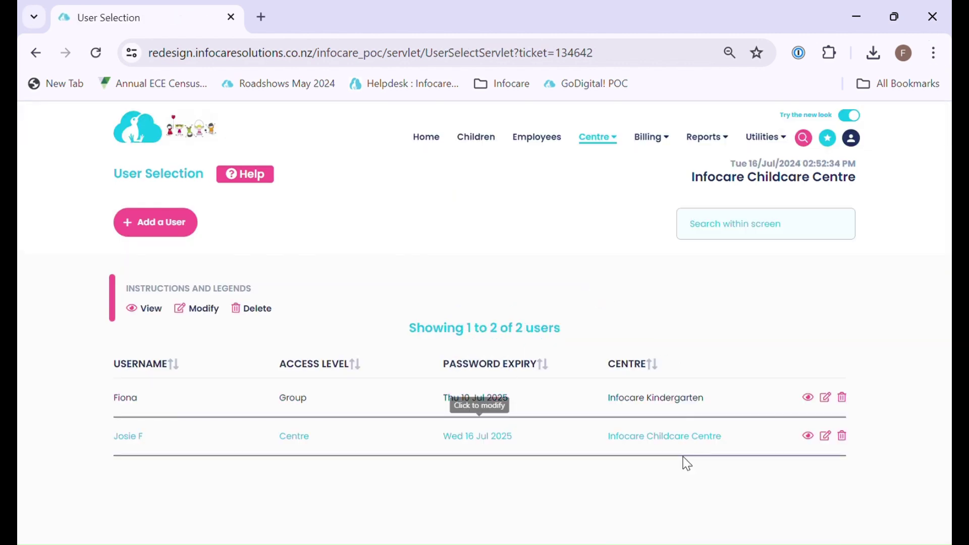
pyautogui.click(219, 443)
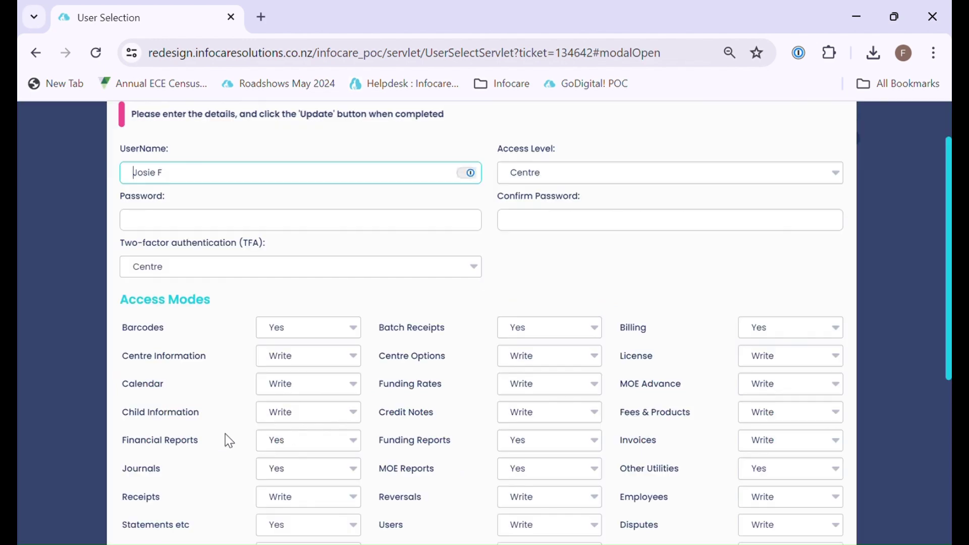
pyautogui.scroll(-6, 639, 372)
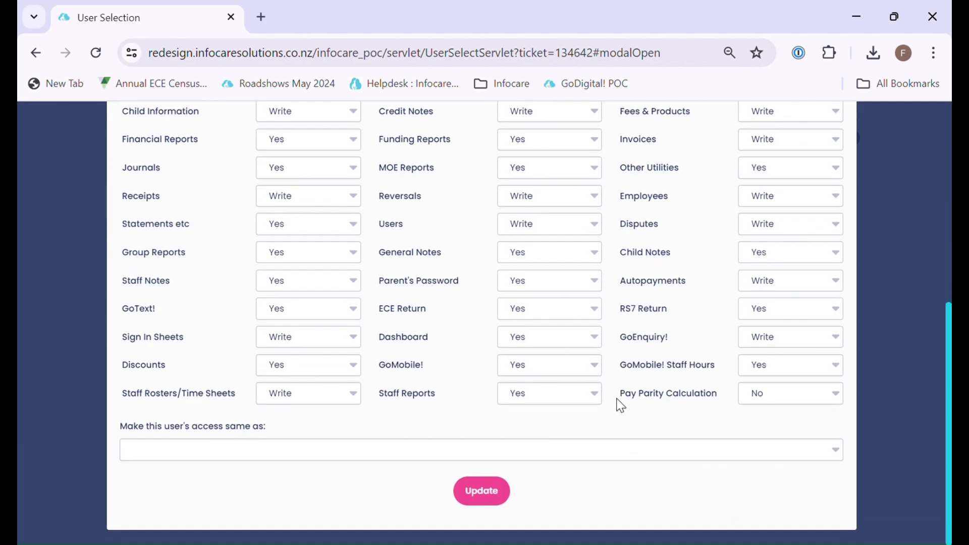
pyautogui.moveTo(617, 400); pyautogui.dragTo(720, 403)
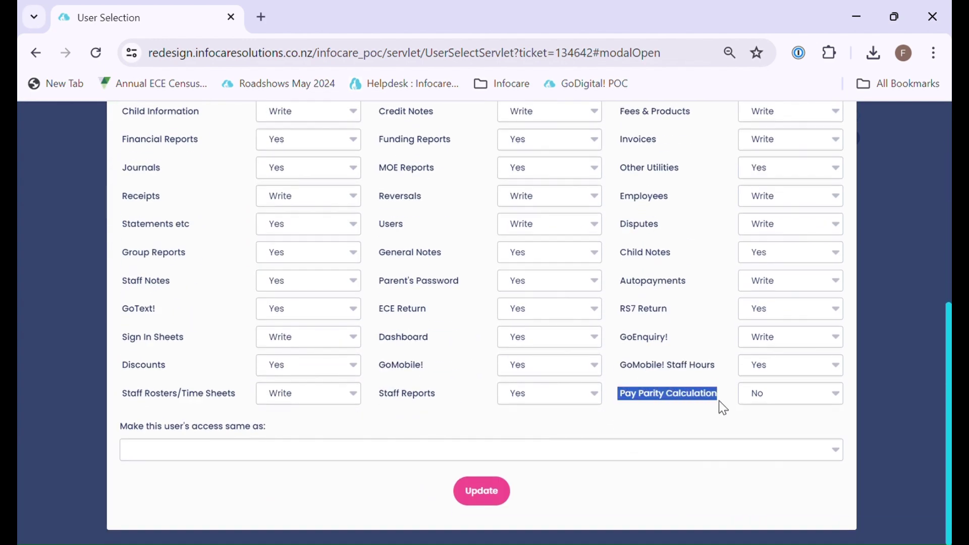
pyautogui.click(790, 406)
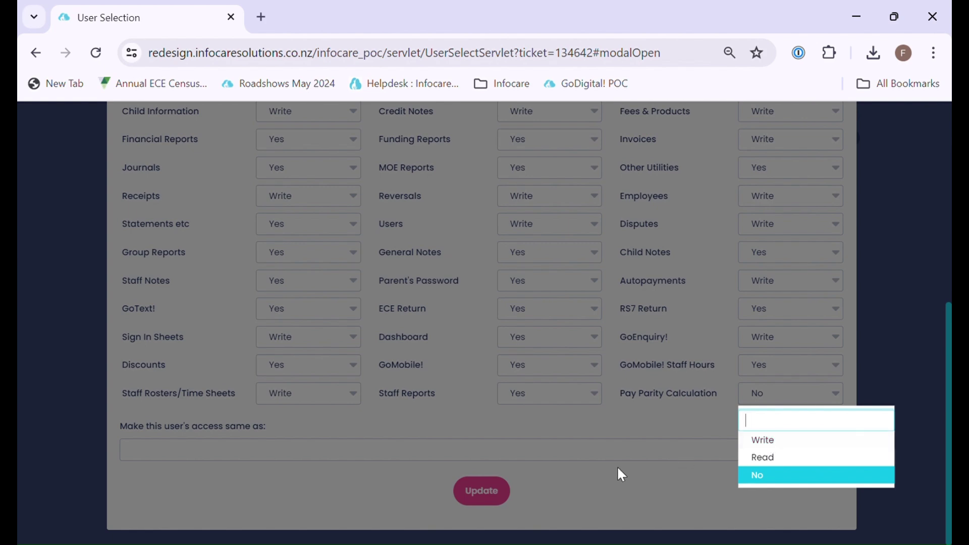
pyautogui.click(614, 483)
pyautogui.scroll(7, 614, 455)
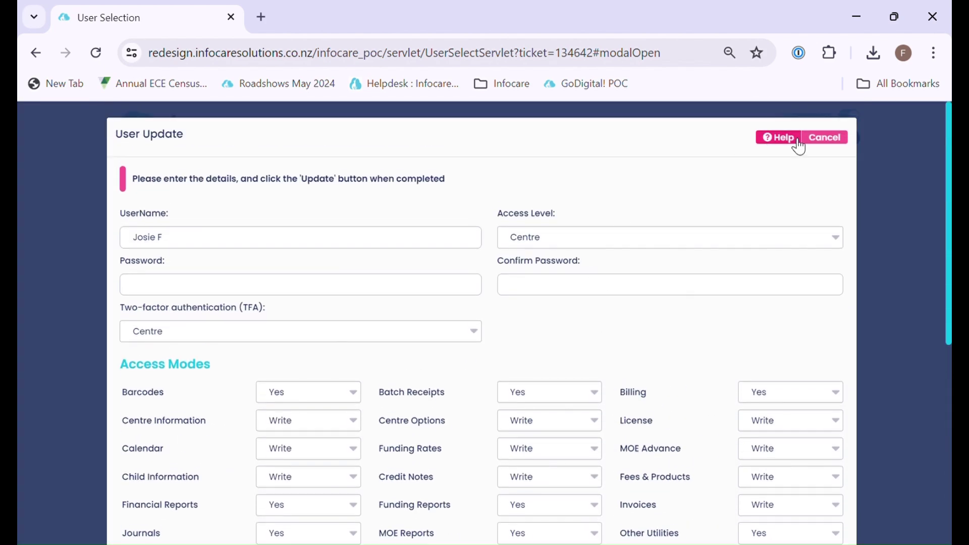
pyautogui.click(830, 139)
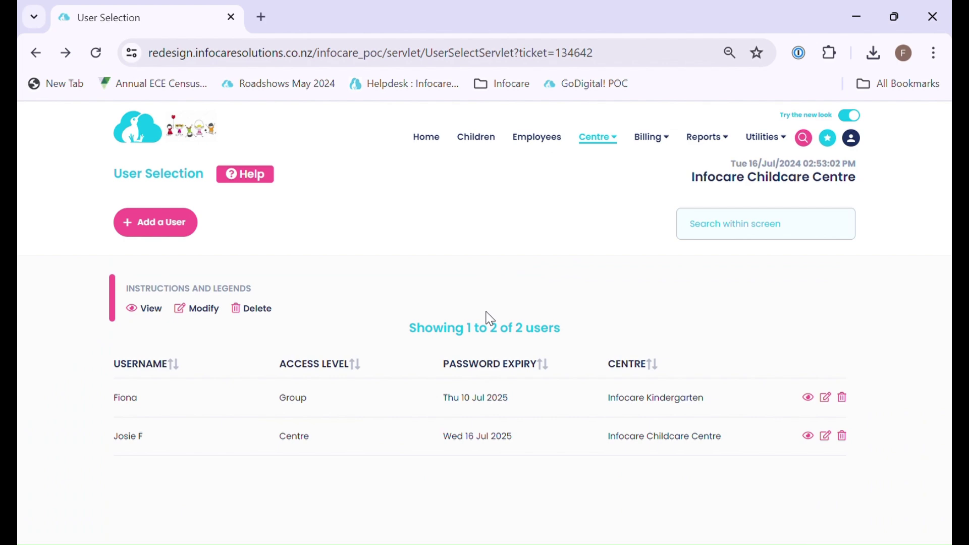
# Open the Centre Options Pay Parity page and check the 15-07-2024 effective date.
pyautogui.click(621, 142)
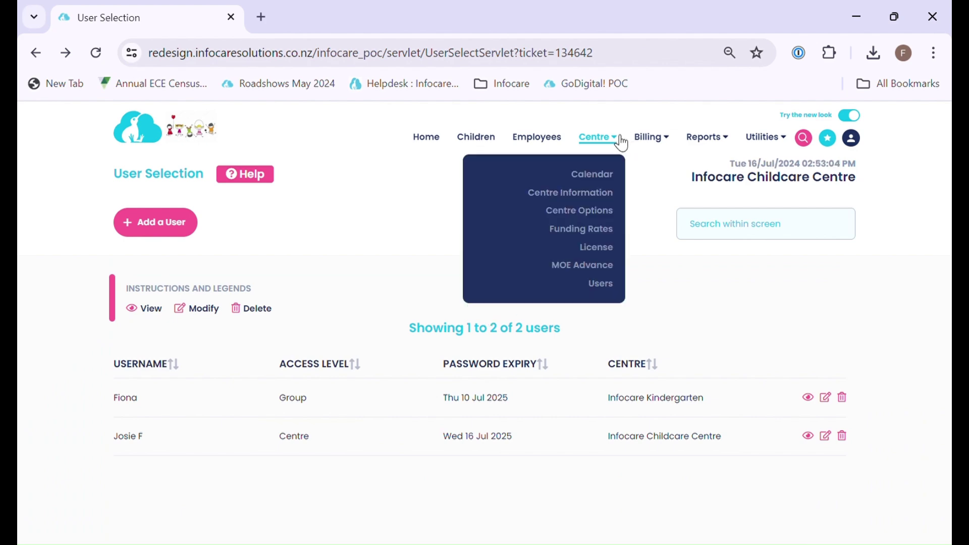
pyautogui.click(585, 214)
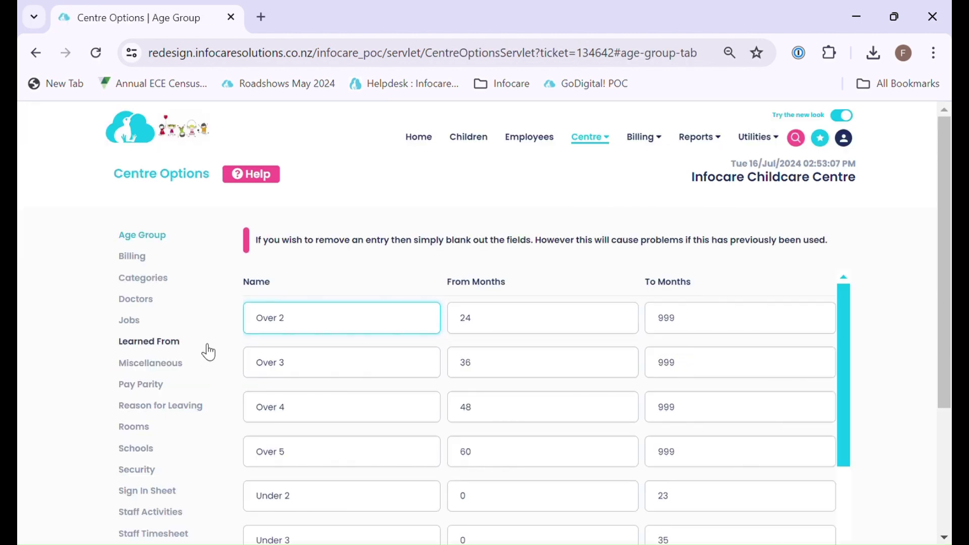
pyautogui.click(145, 396)
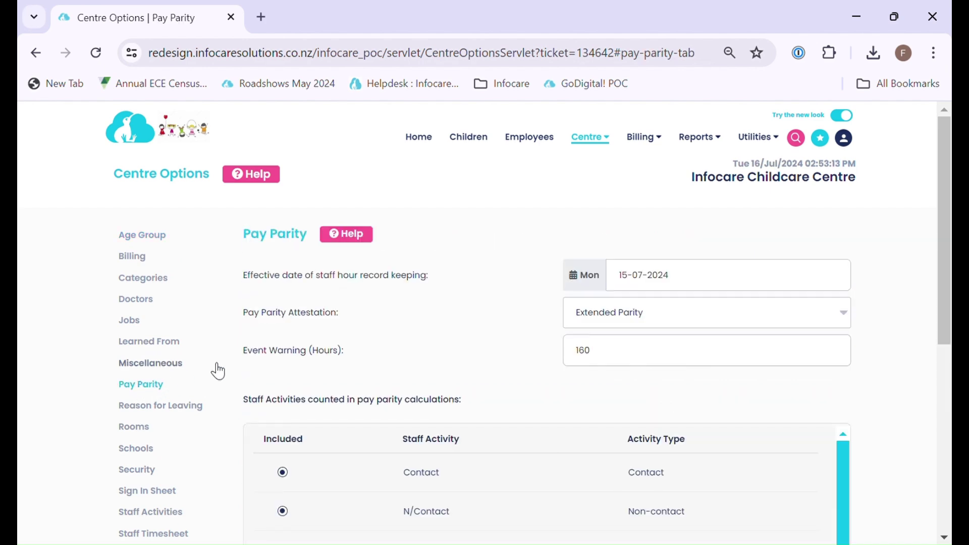
pyautogui.click(678, 282)
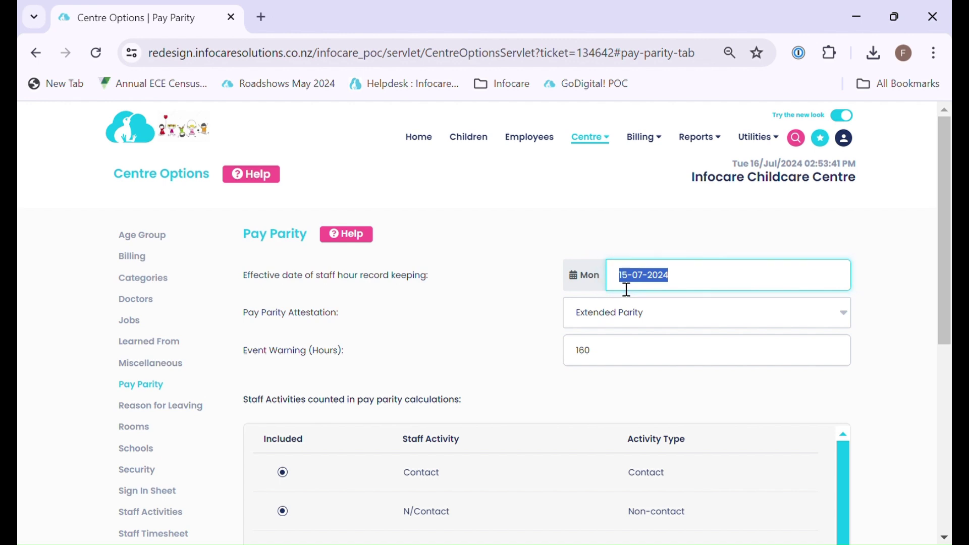
pyautogui.moveTo(627, 289); pyautogui.dragTo(688, 278)
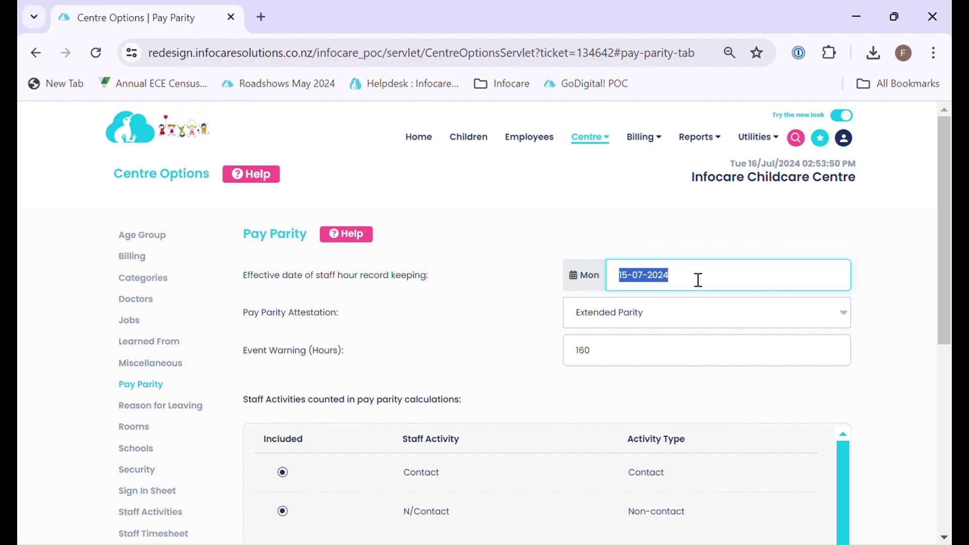
pyautogui.click(529, 321)
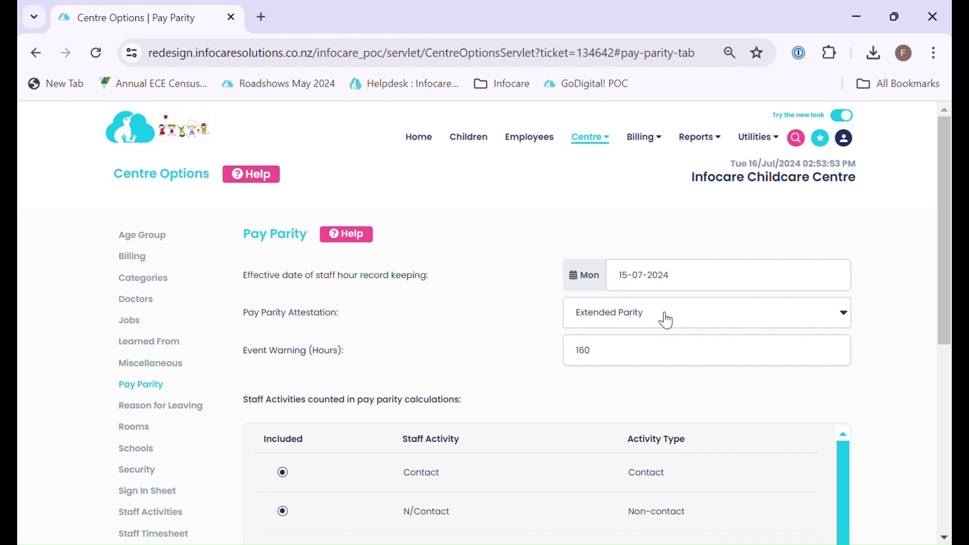
pyautogui.click(611, 145)
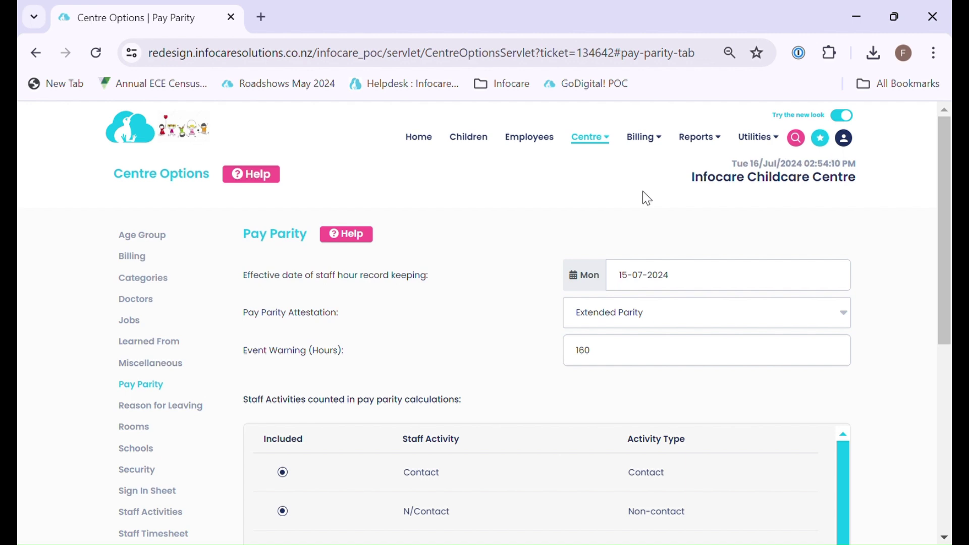
pyautogui.click(654, 319)
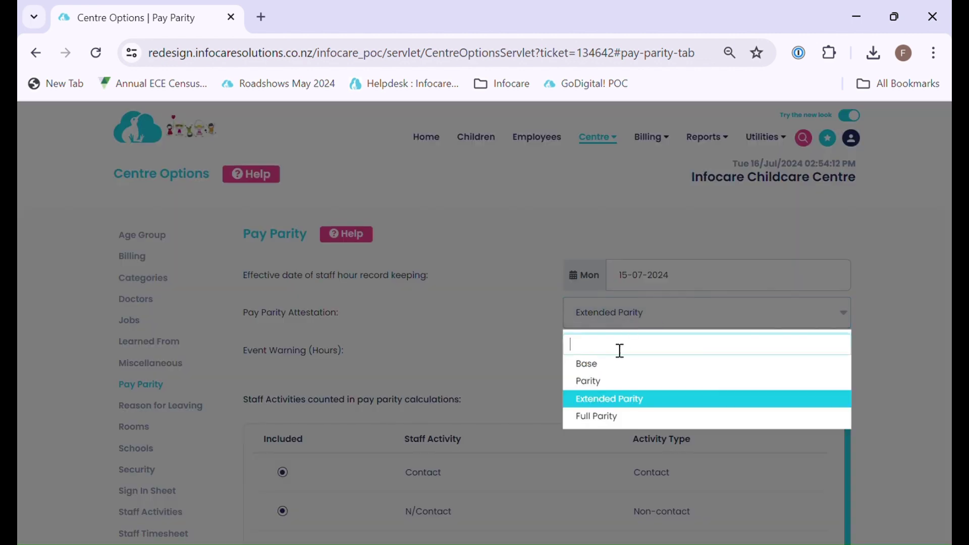
pyautogui.click(598, 365)
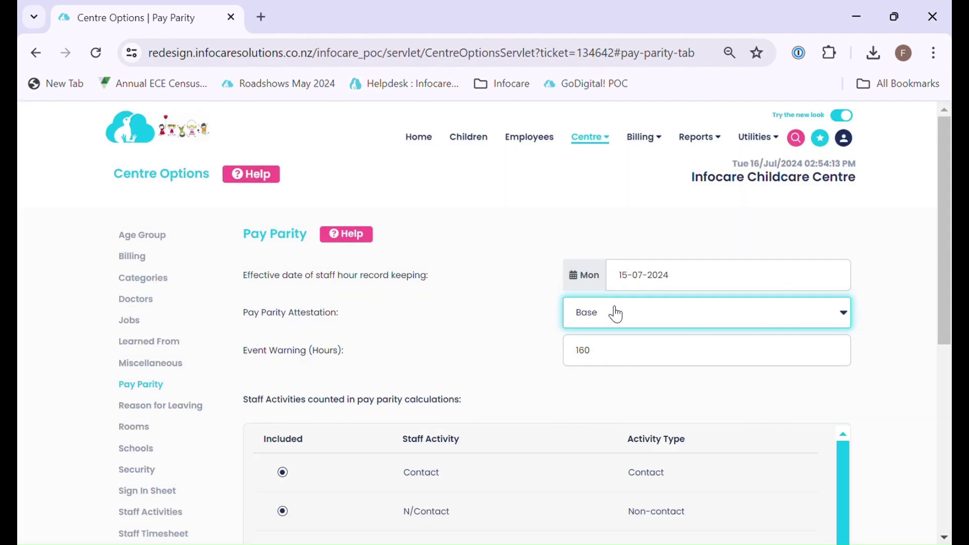
pyautogui.click(616, 316)
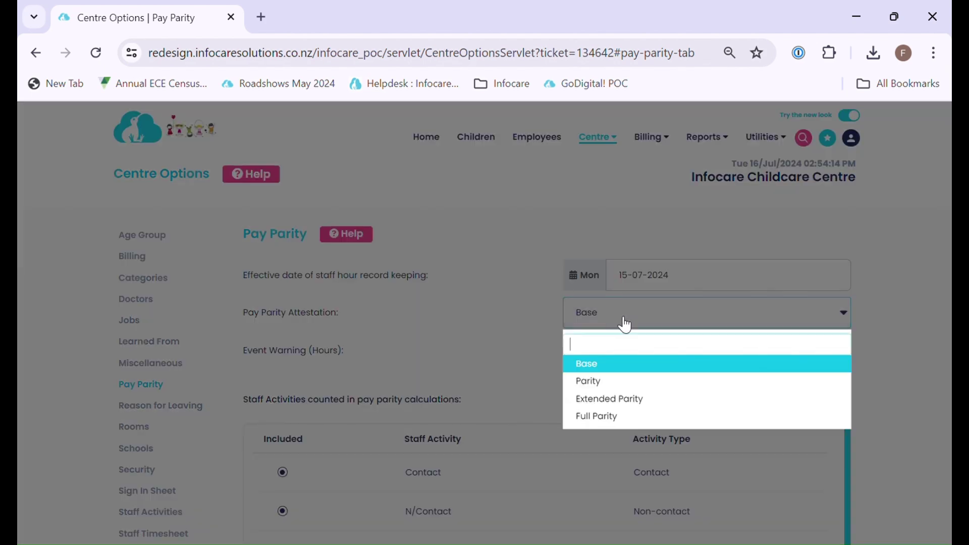
pyautogui.click(630, 400)
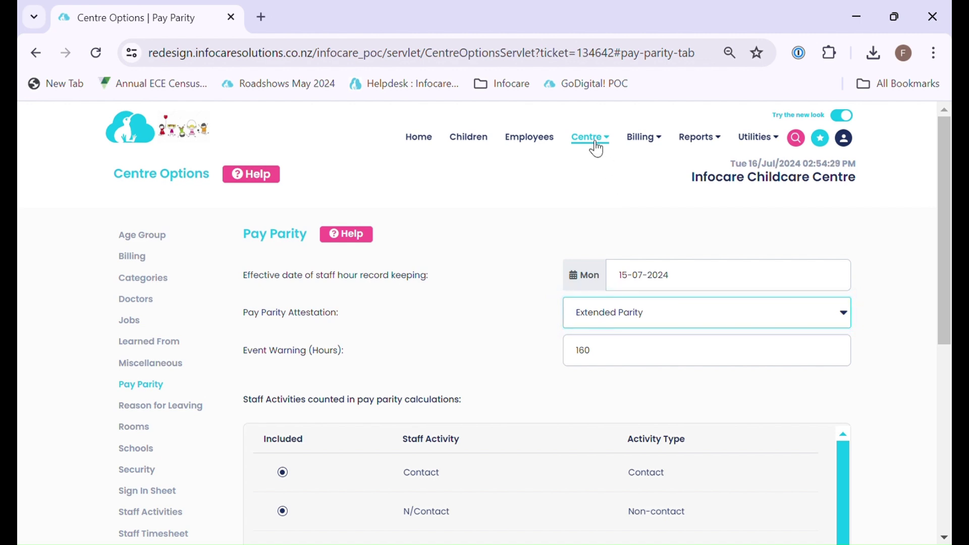
pyautogui.moveTo(242, 351); pyautogui.dragTo(350, 354)
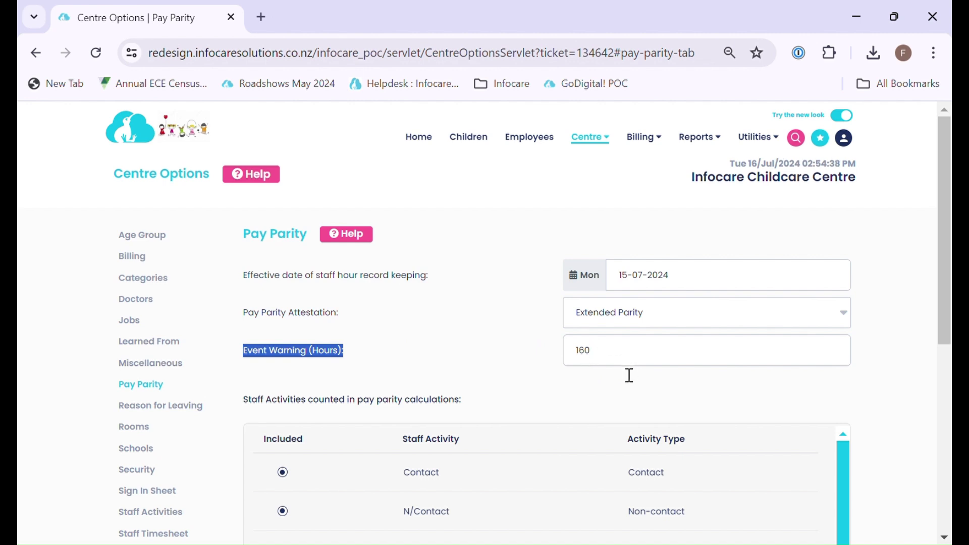
pyautogui.doubleClick(583, 362)
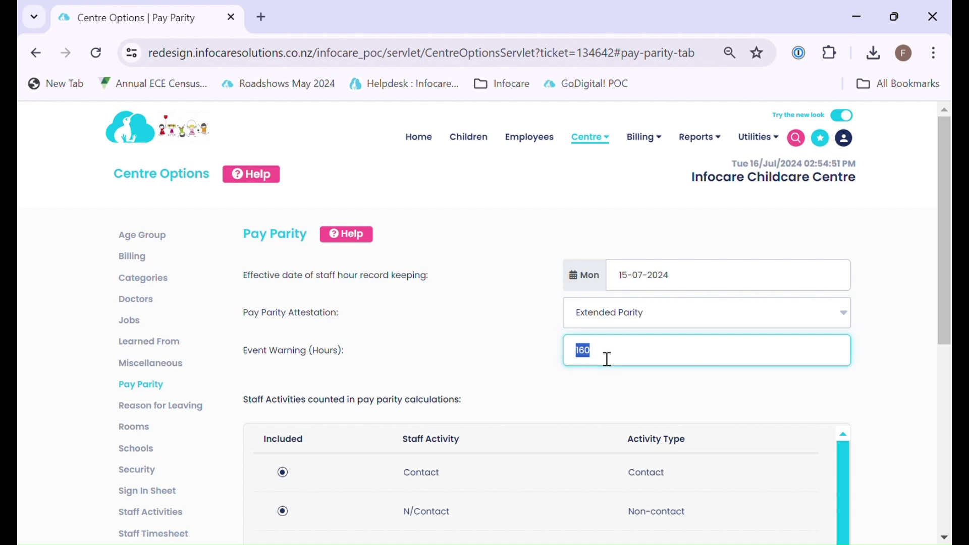
pyautogui.scroll(-1, 601, 353)
pyautogui.scroll(-1, 603, 357)
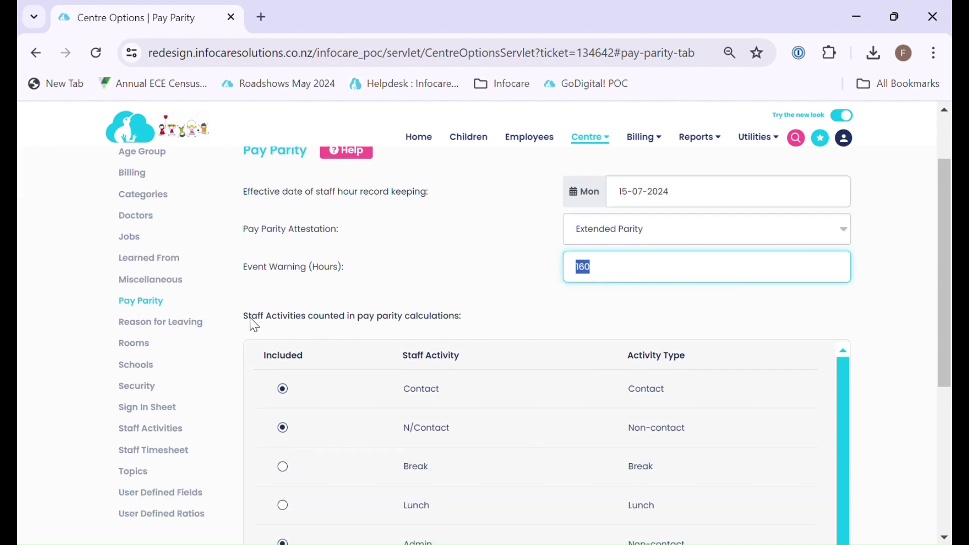
# Keep Absent(LWOP) excluded from pay parity calculations and save the Pay Parity options with Update.
pyautogui.moveTo(240, 320); pyautogui.dragTo(400, 331)
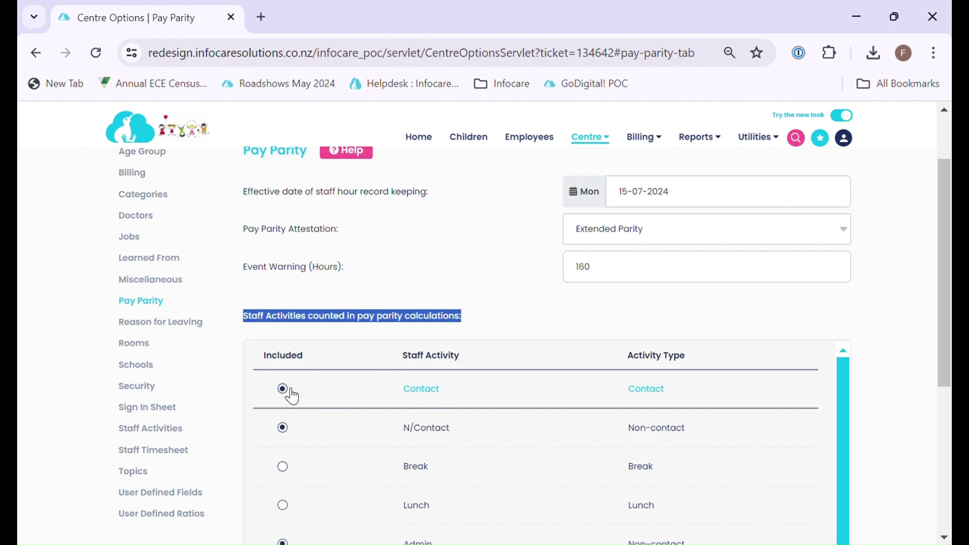
pyautogui.scroll(-2, 287, 434)
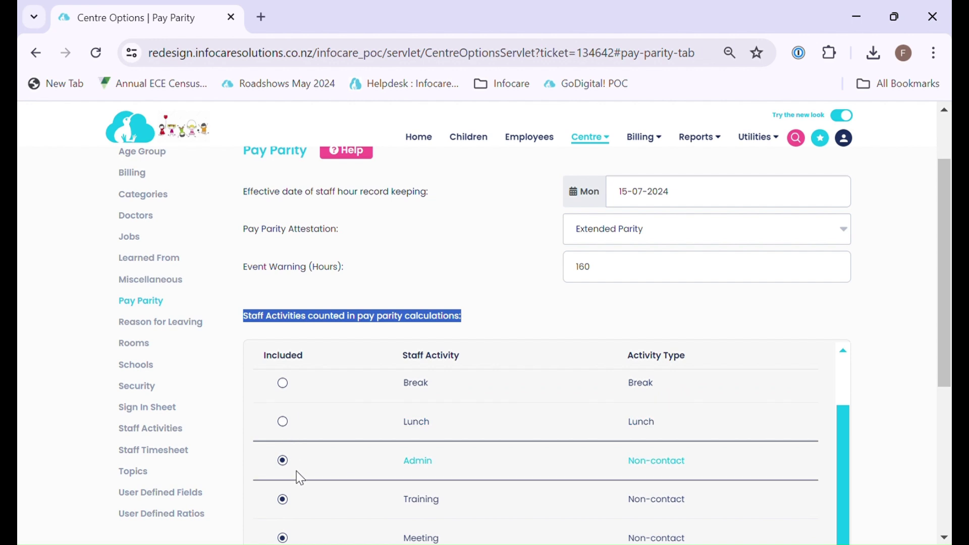
pyautogui.scroll(-2, 299, 472)
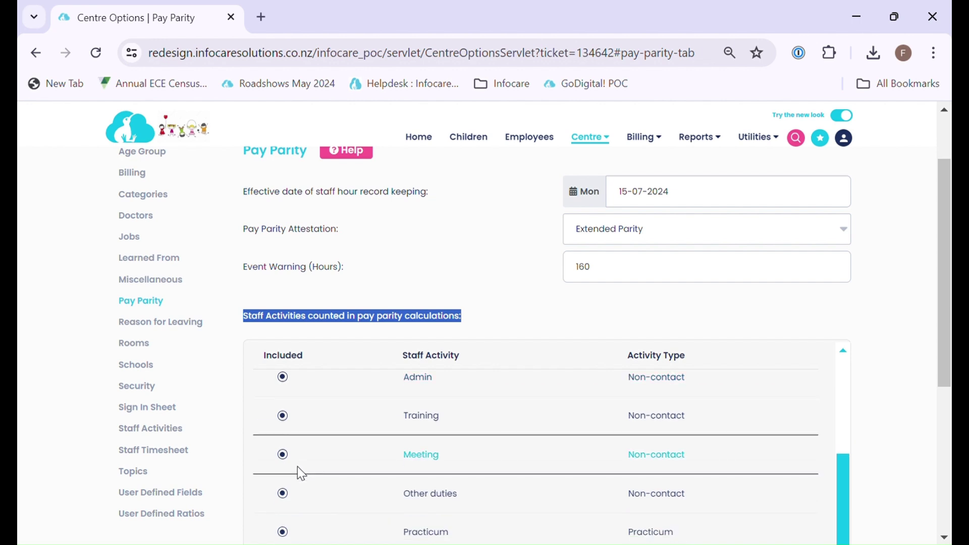
pyautogui.scroll(-2, 297, 465)
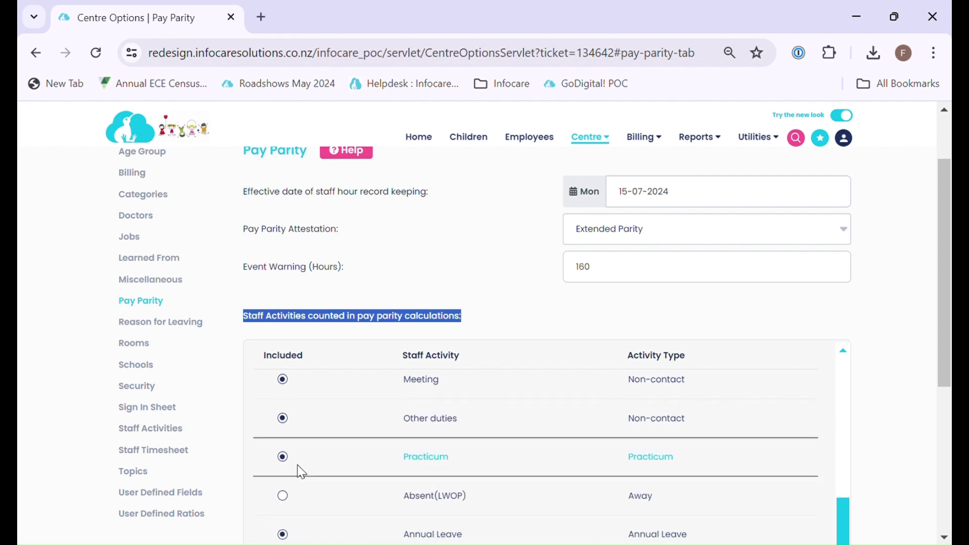
pyautogui.scroll(-2, 298, 465)
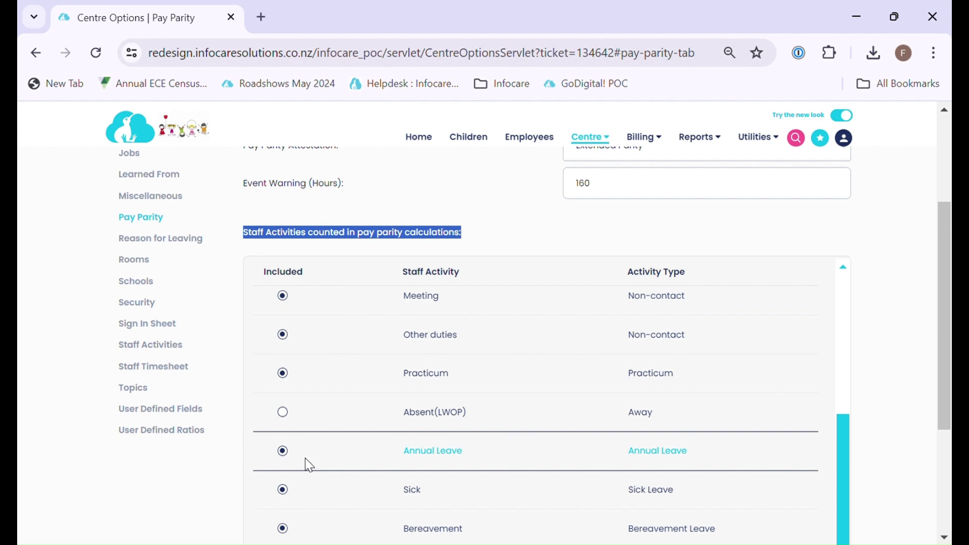
pyautogui.click(283, 414)
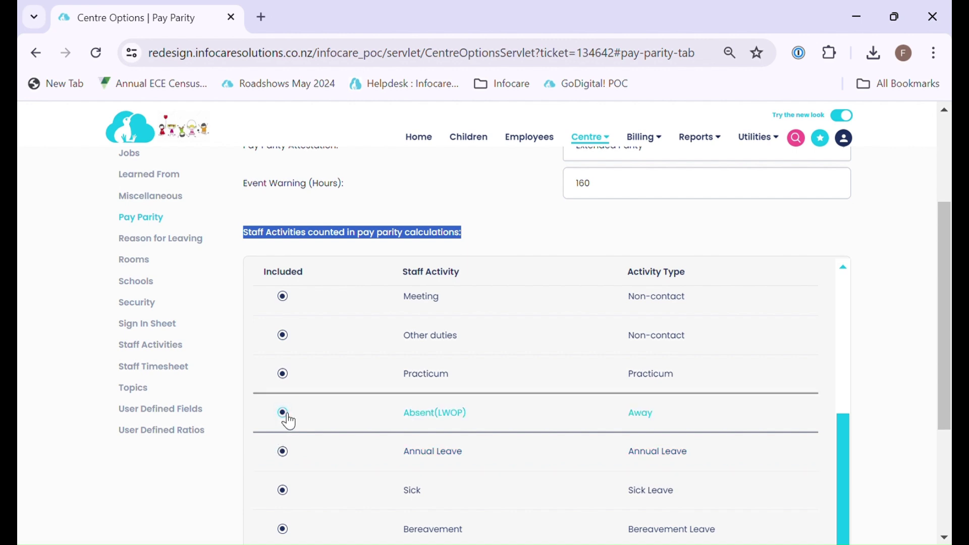
pyautogui.click(284, 416)
pyautogui.scroll(-3, 915, 372)
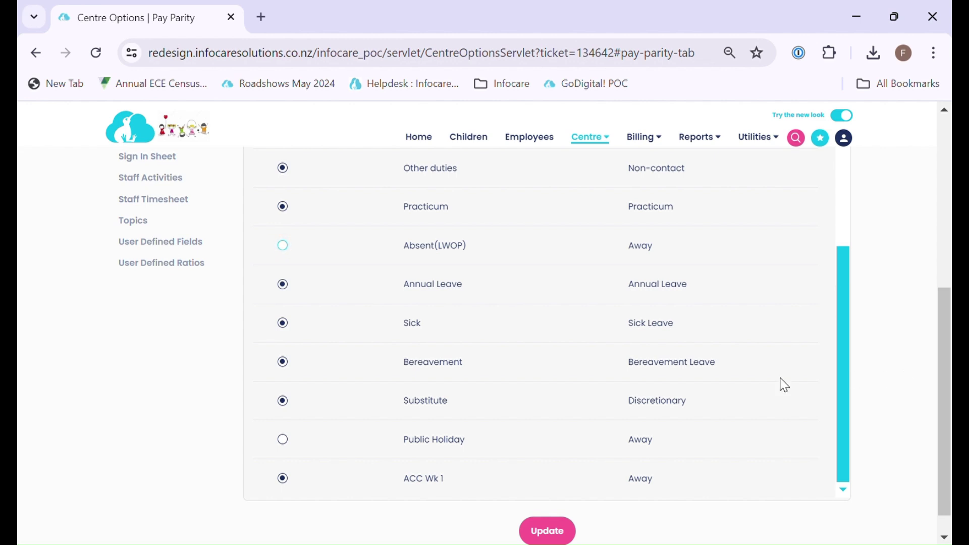
pyautogui.click(558, 539)
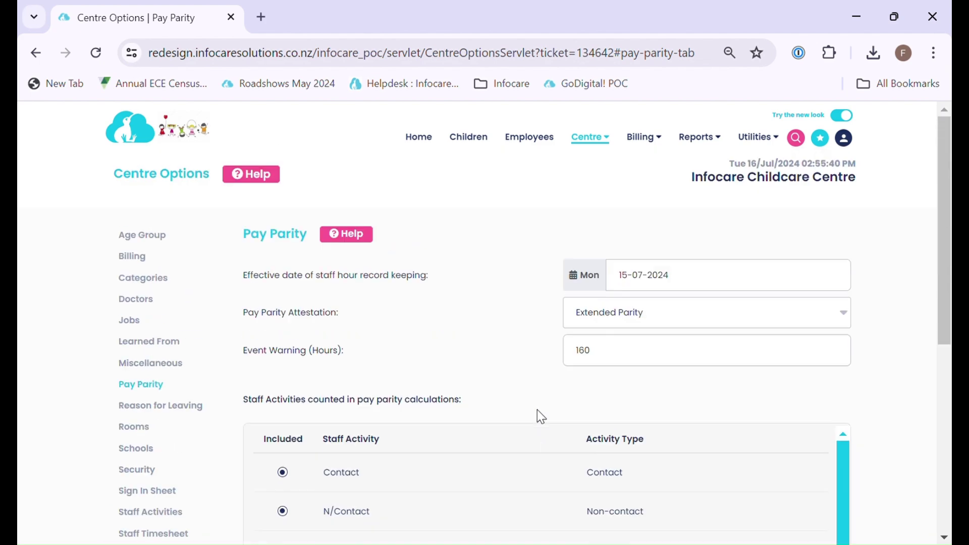
# Search the staff list by the teacher's name and open the matching staff record.
pyautogui.click(545, 143)
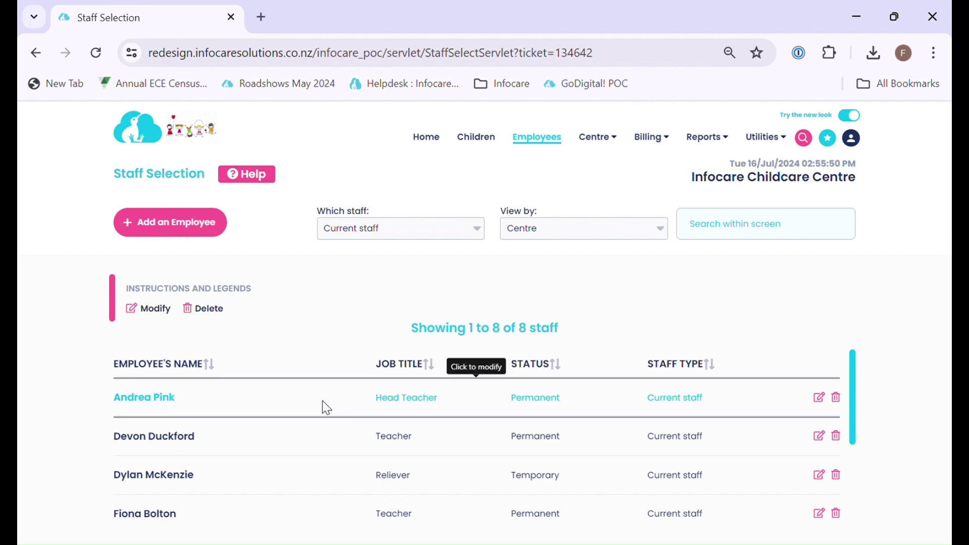
pyautogui.click(727, 233)
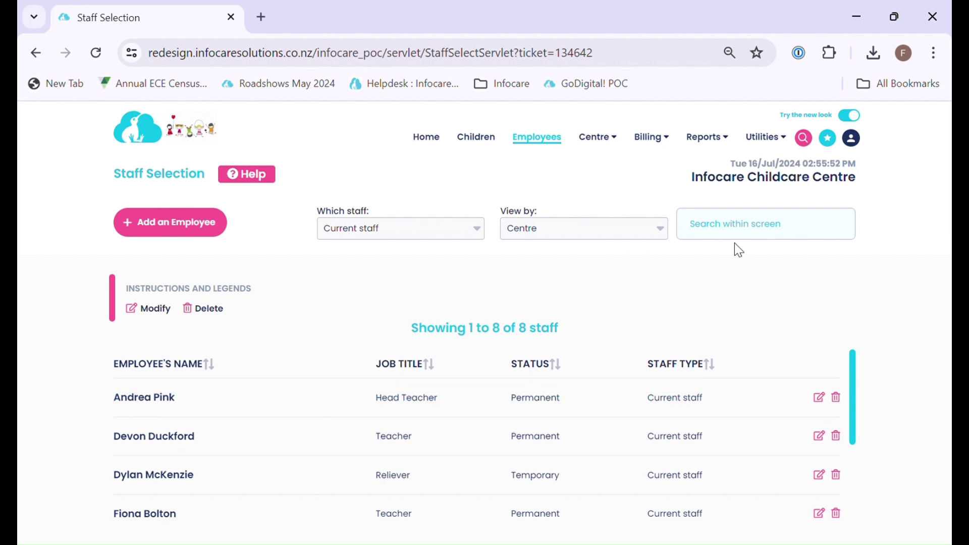
pyautogui.write('hunt')
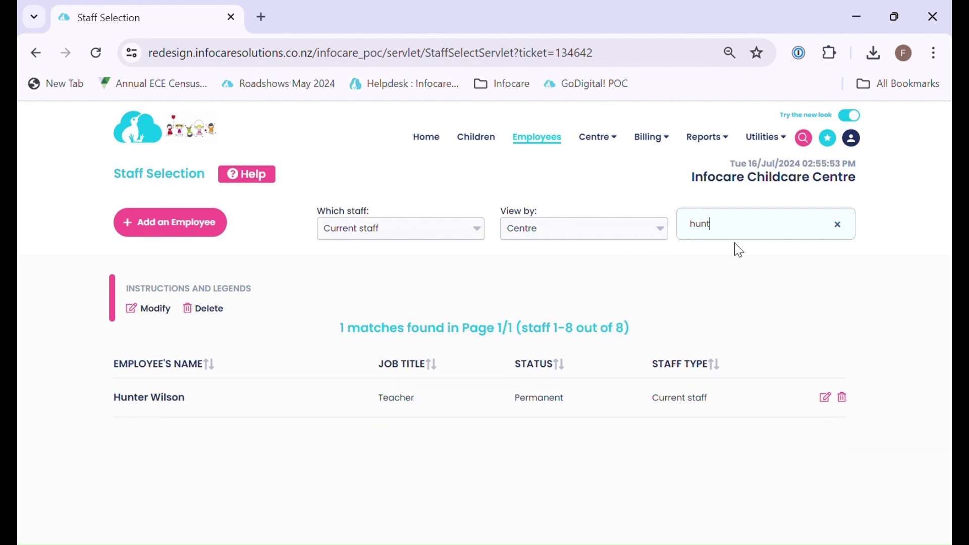
pyautogui.click(267, 398)
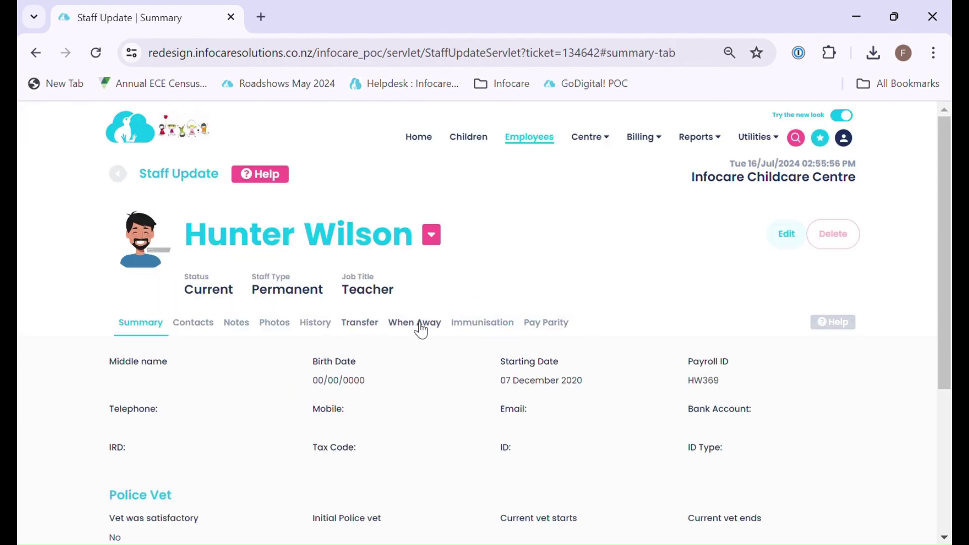
# Choose qualification group 'P1, P2, & P3' on the teacher's Pay Parity tab, leaving Management Position empty.
pyautogui.click(564, 334)
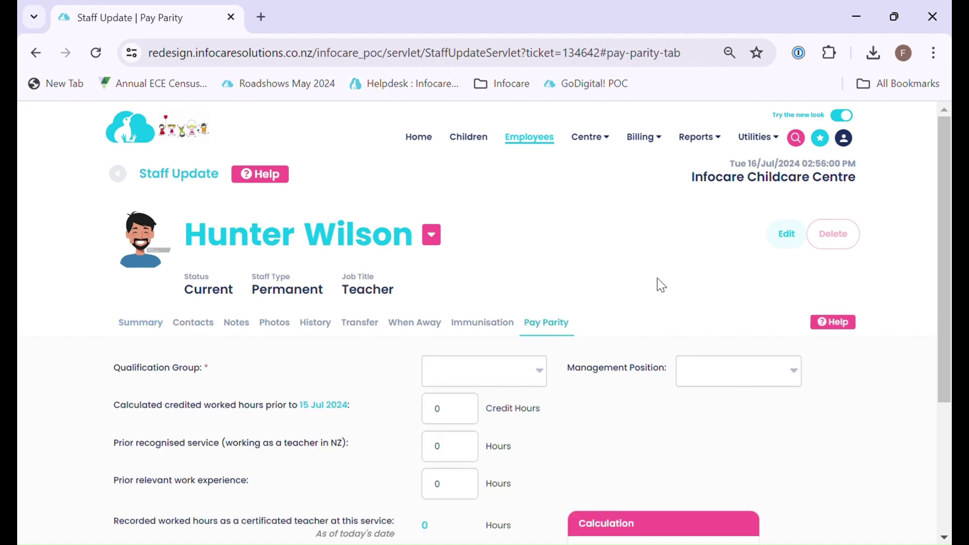
pyautogui.scroll(-2, 659, 282)
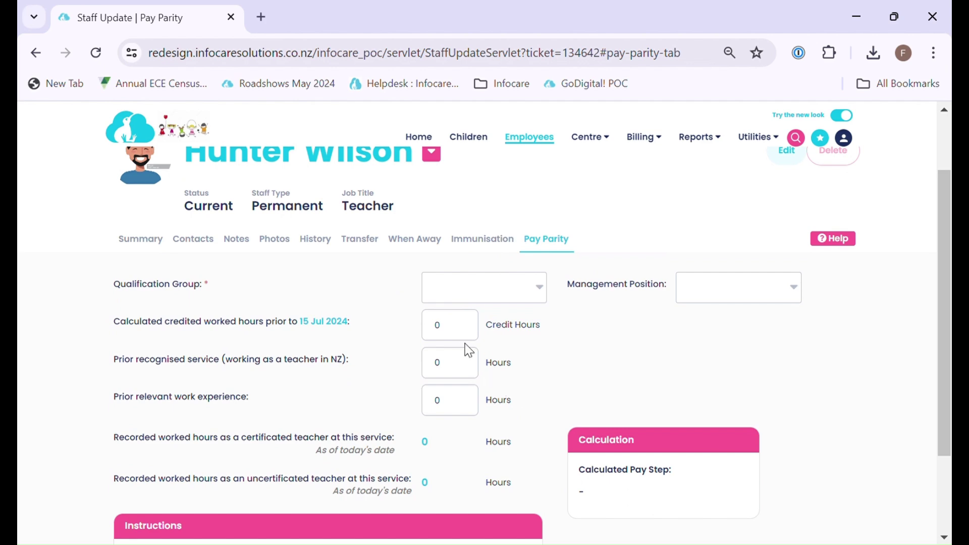
pyautogui.click(547, 298)
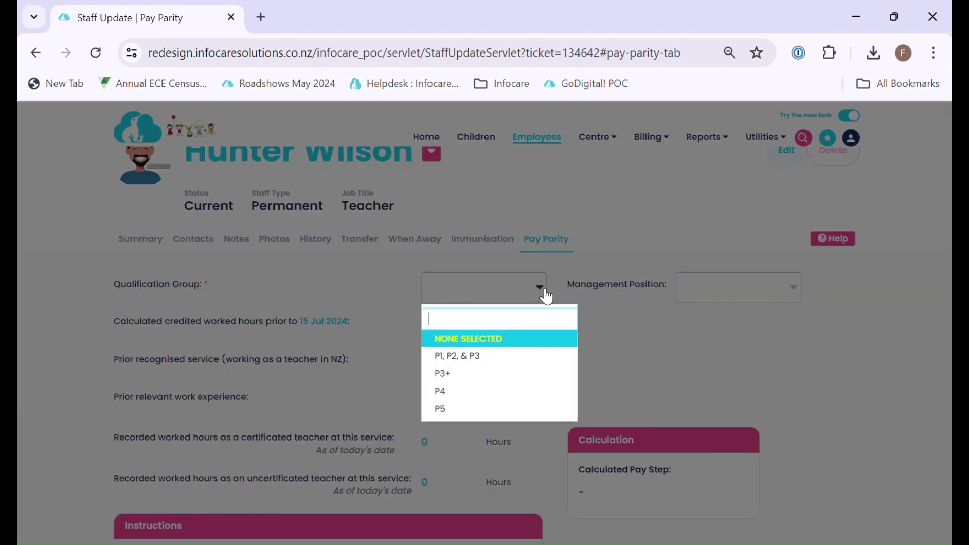
pyautogui.click(492, 359)
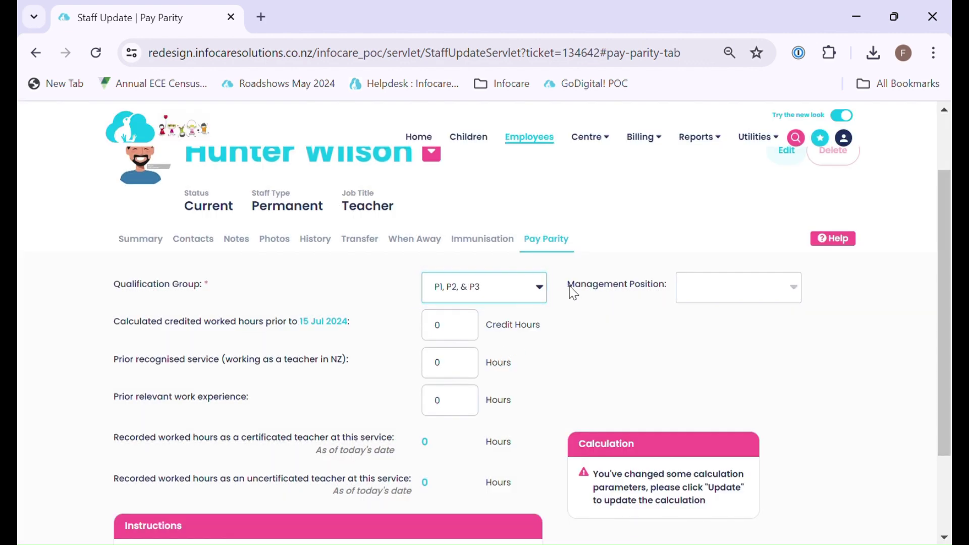
pyautogui.click(786, 295)
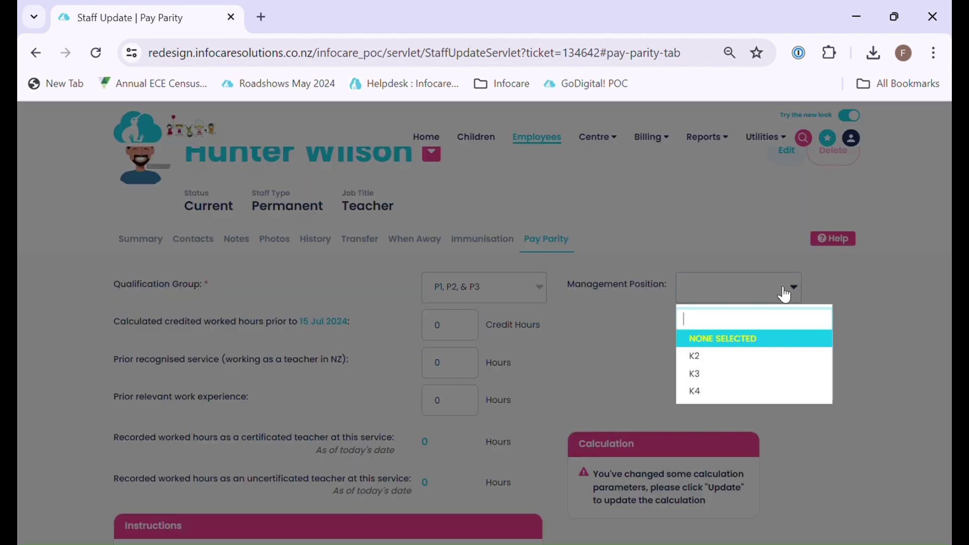
pyautogui.click(786, 295)
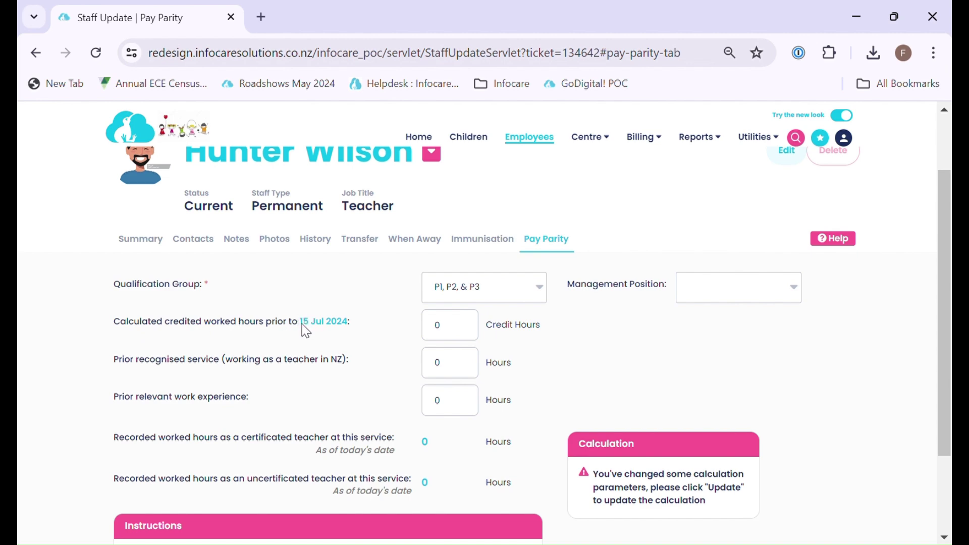
# Enter 21458 credit hours before 15 Jul 2024, leaving prior service and experience hours at 0.
pyautogui.moveTo(301, 324); pyautogui.dragTo(329, 326)
pyautogui.moveTo(438, 332); pyautogui.dragTo(471, 331)
pyautogui.write('21458')
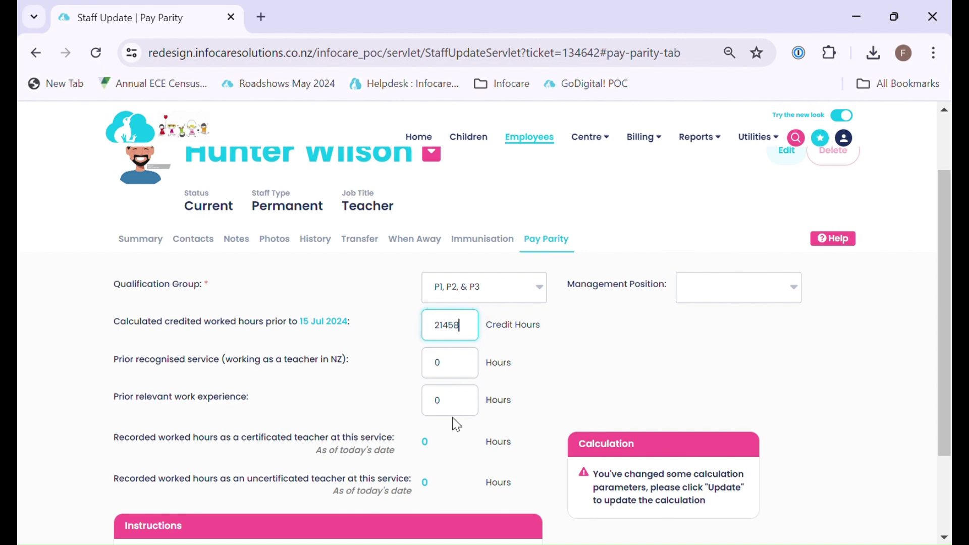
pyautogui.moveTo(300, 324); pyautogui.dragTo(348, 324)
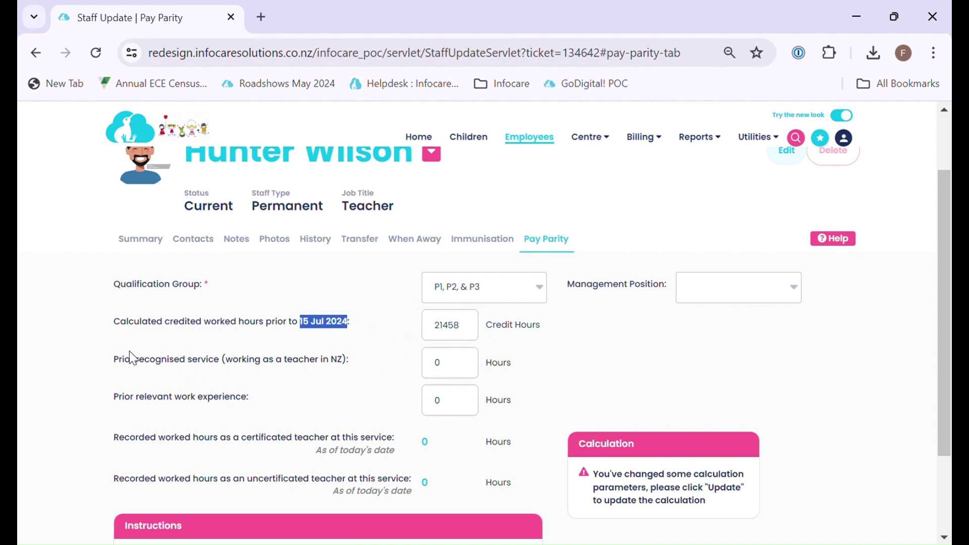
pyautogui.moveTo(114, 360); pyautogui.dragTo(273, 361)
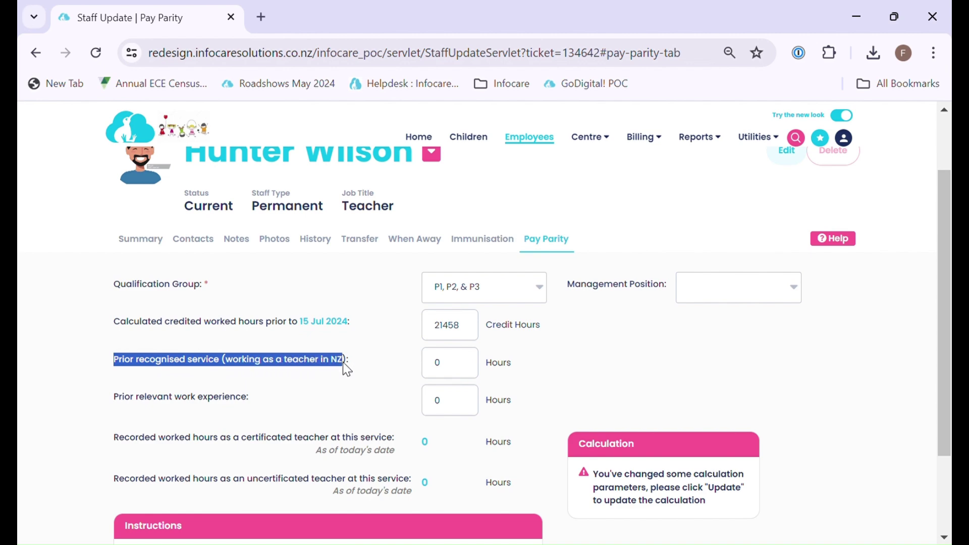
pyautogui.moveTo(114, 399); pyautogui.dragTo(230, 399)
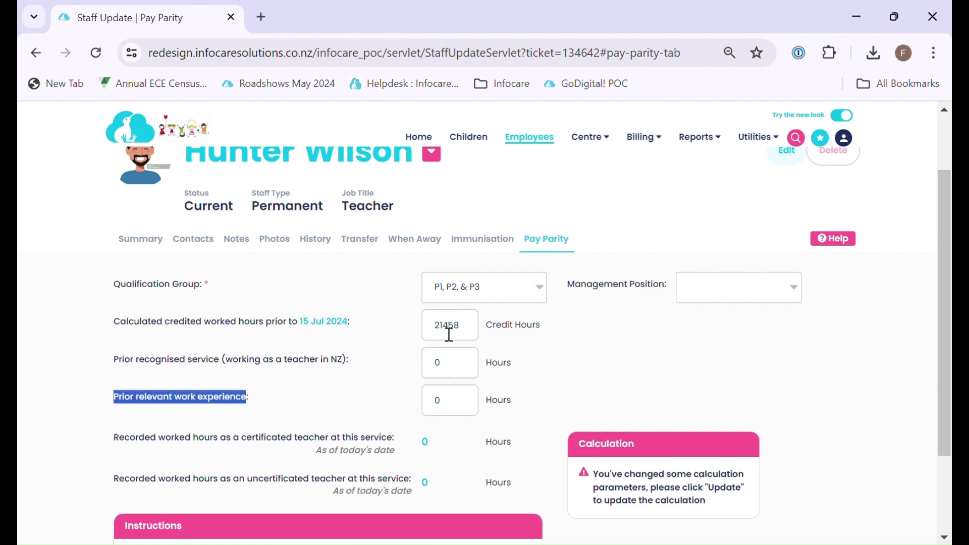
pyautogui.moveTo(436, 327); pyautogui.dragTo(481, 333)
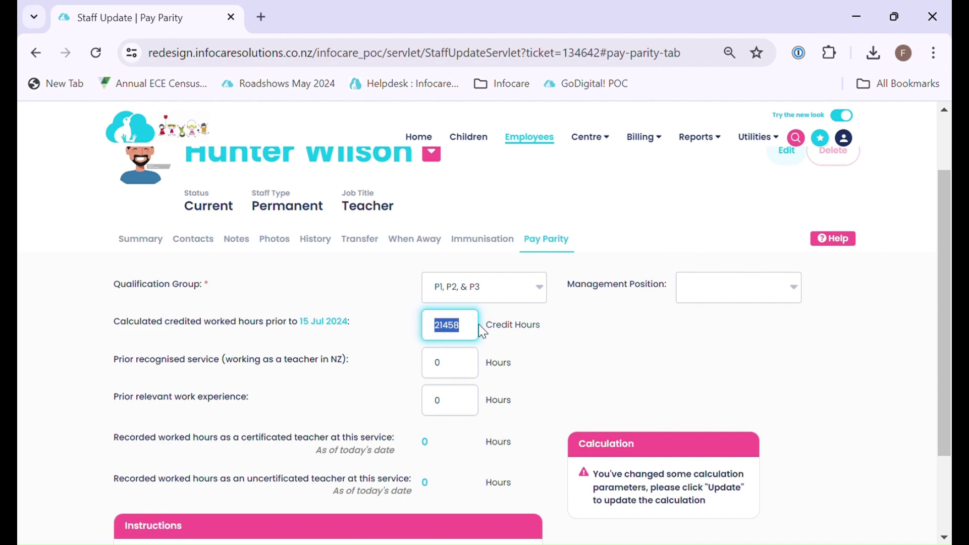
pyautogui.click(370, 360)
# Review the certificated and uncertificated teacher hours, both 0, and the Calculation panel.
pyautogui.scroll(-2, 371, 362)
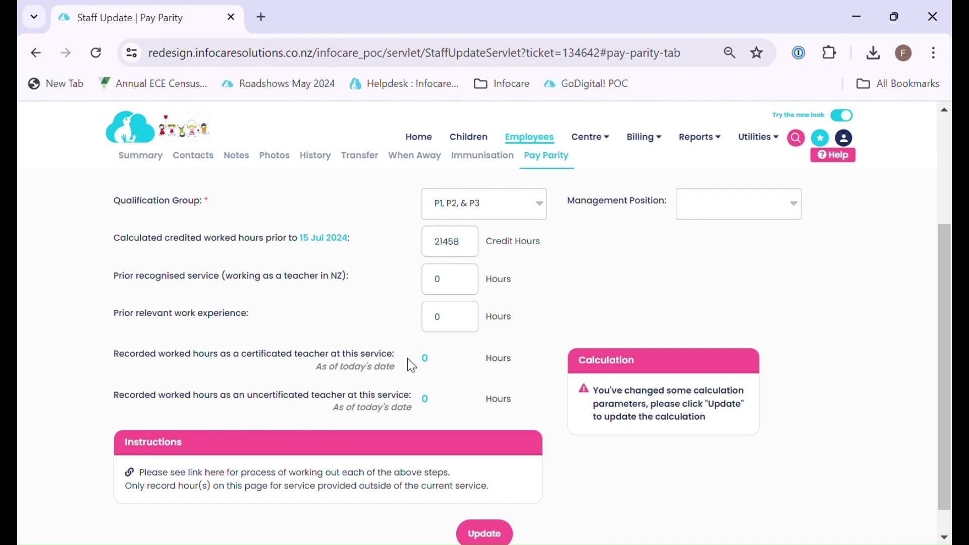
pyautogui.moveTo(410, 361); pyautogui.dragTo(441, 365)
pyautogui.moveTo(418, 398); pyautogui.dragTo(443, 399)
pyautogui.moveTo(331, 417); pyautogui.dragTo(415, 409)
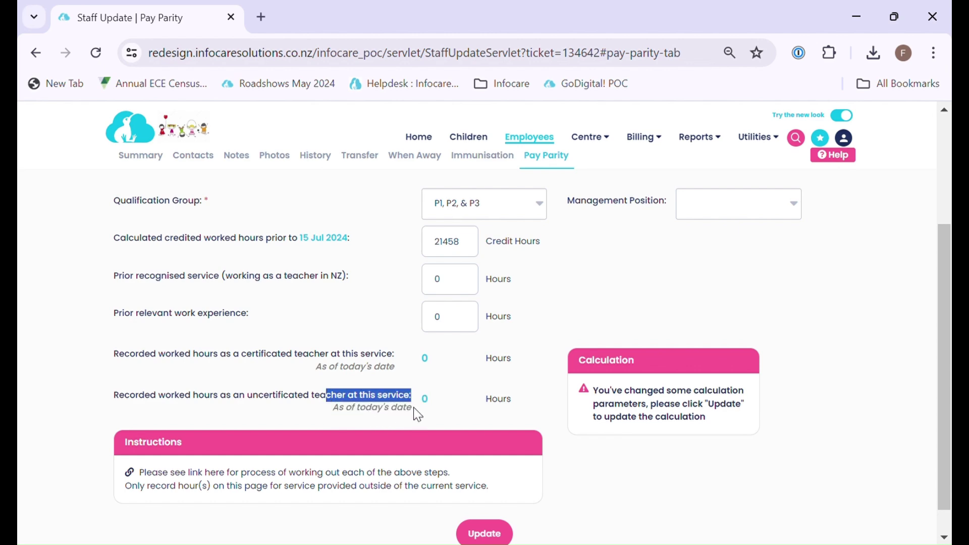
pyautogui.click(451, 398)
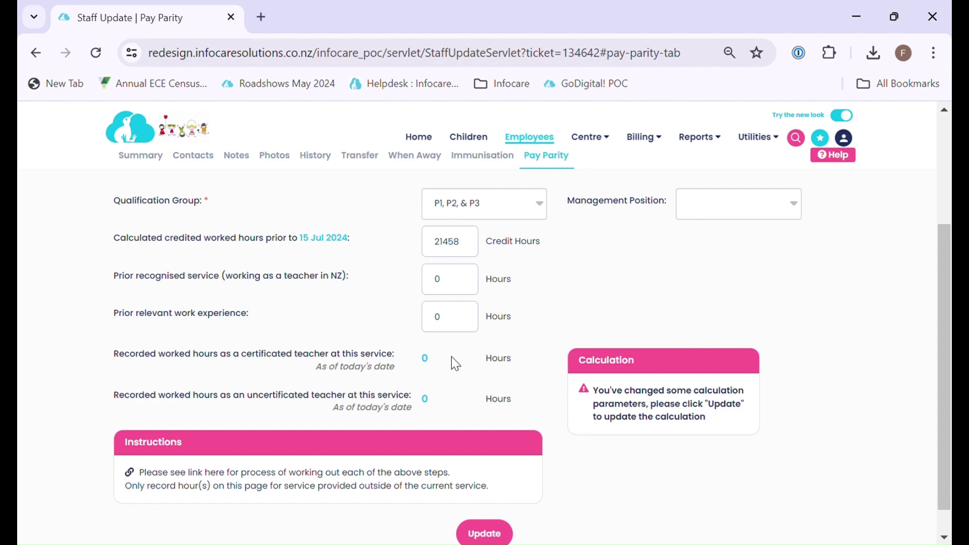
pyautogui.moveTo(576, 361); pyautogui.dragTo(629, 364)
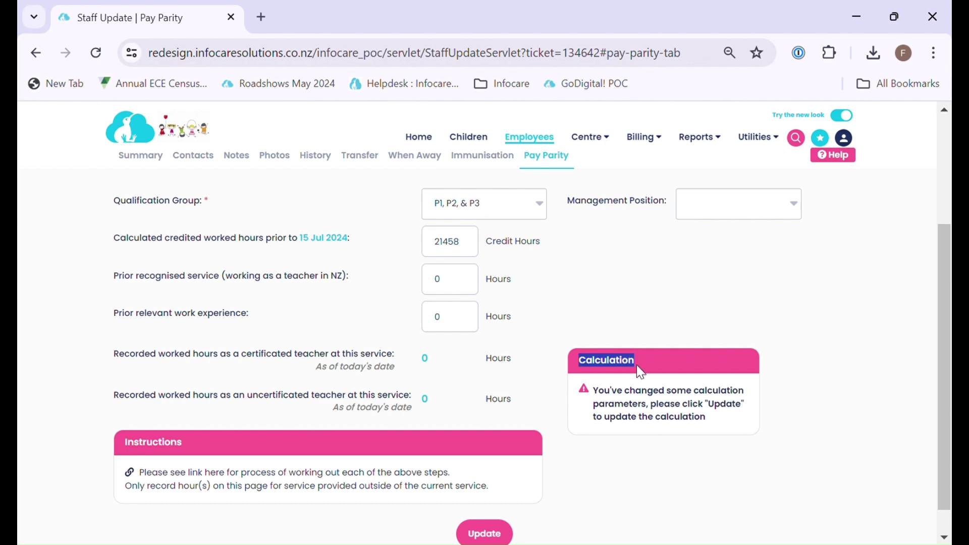
# Recalculate the teacher's pay step, giving Step 10 from 21471.5 total credit hours.
pyautogui.click(486, 533)
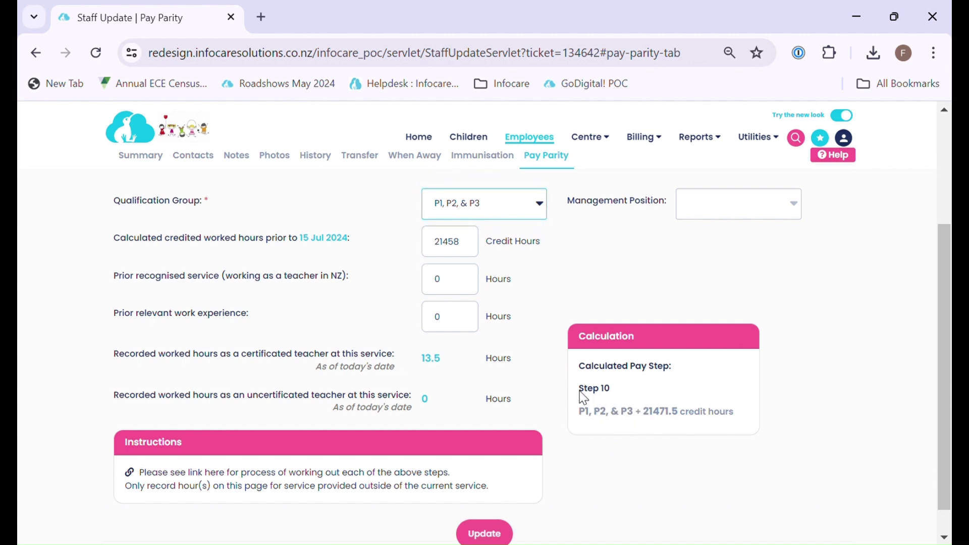
pyautogui.moveTo(580, 390); pyautogui.dragTo(620, 396)
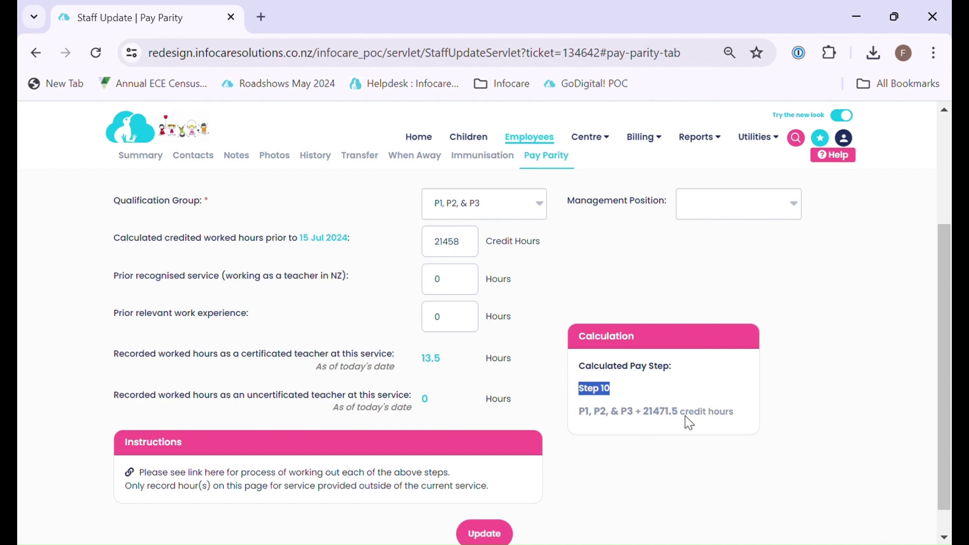
pyautogui.moveTo(681, 413); pyautogui.dragTo(736, 414)
pyautogui.click(595, 467)
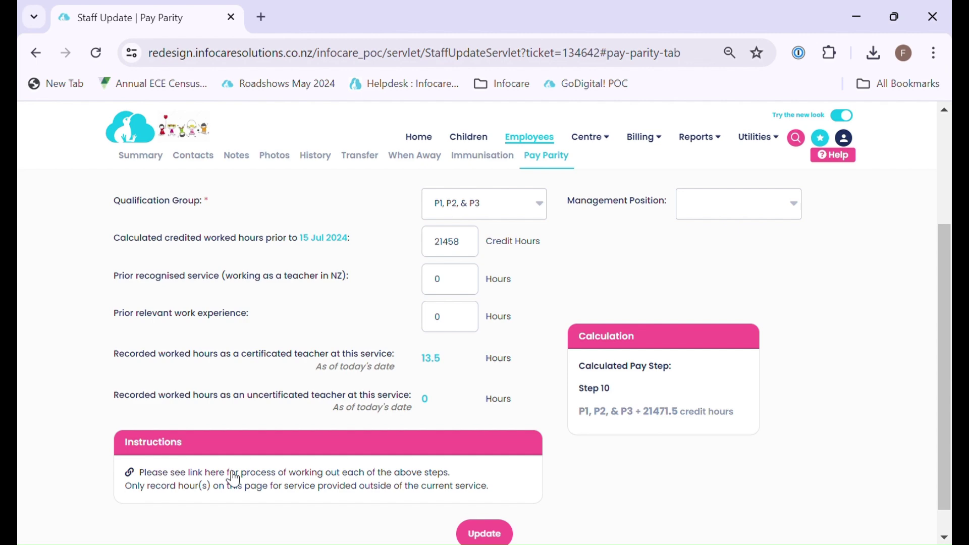
pyautogui.scroll(3, 234, 479)
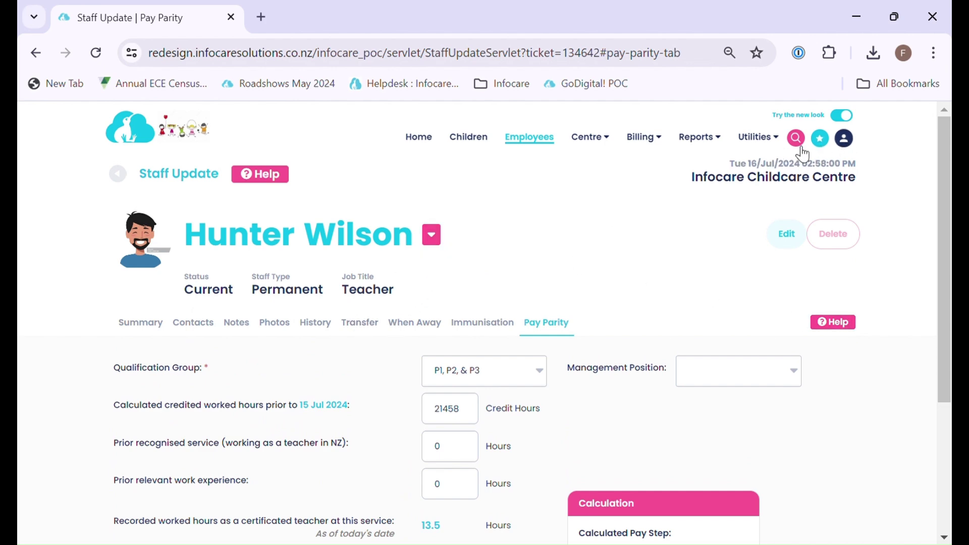
# Print the Staff Pay Parity general group report for 15–21 Jul 2024.
pyautogui.click(719, 146)
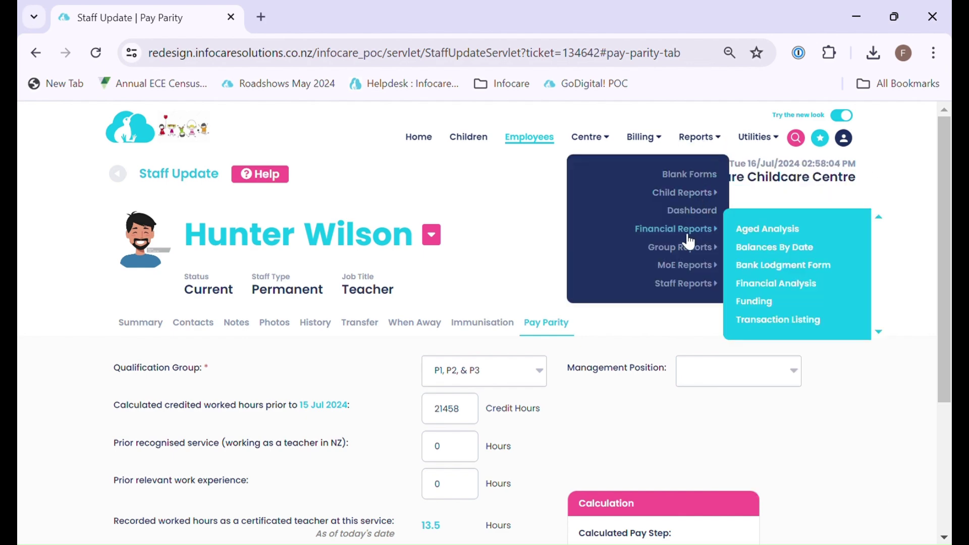
pyautogui.moveTo(683, 248)
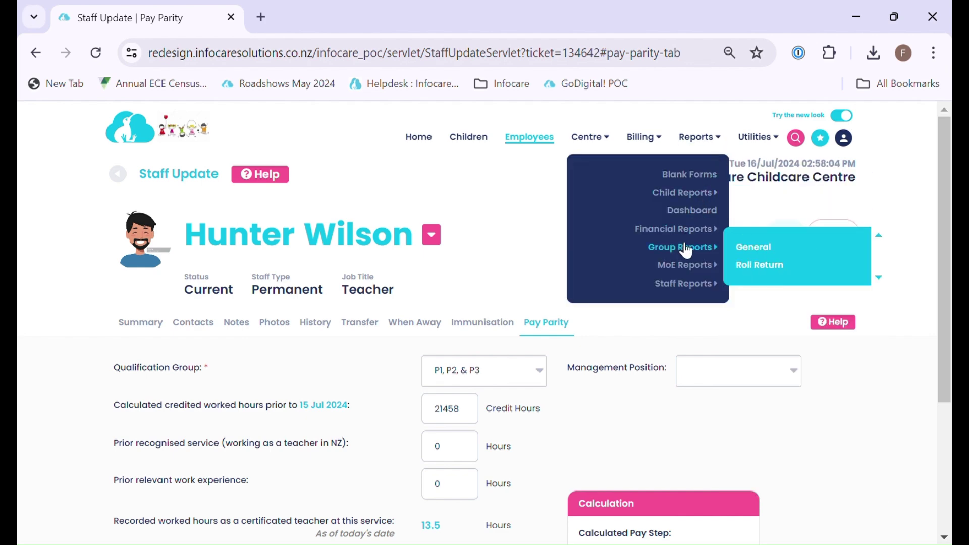
pyautogui.click(778, 254)
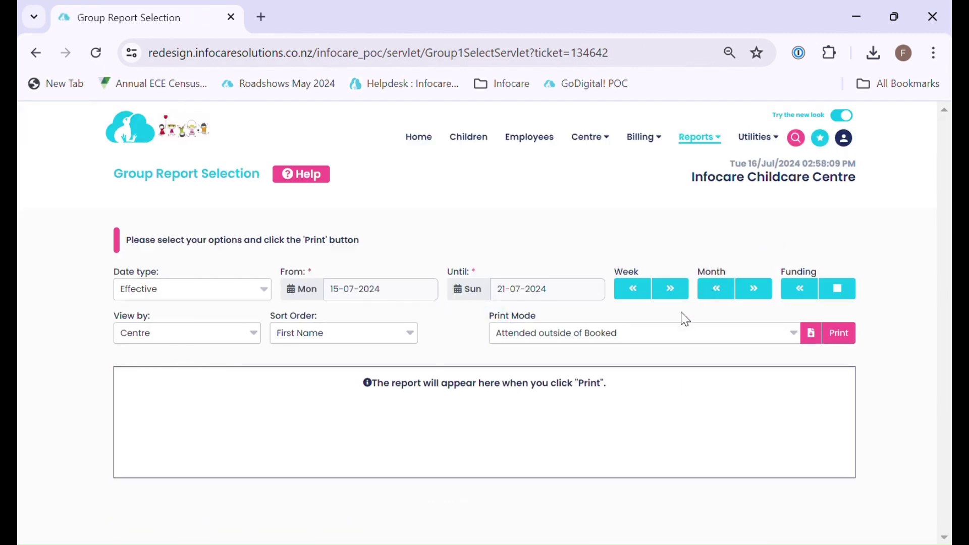
pyautogui.click(666, 341)
pyautogui.write('staff')
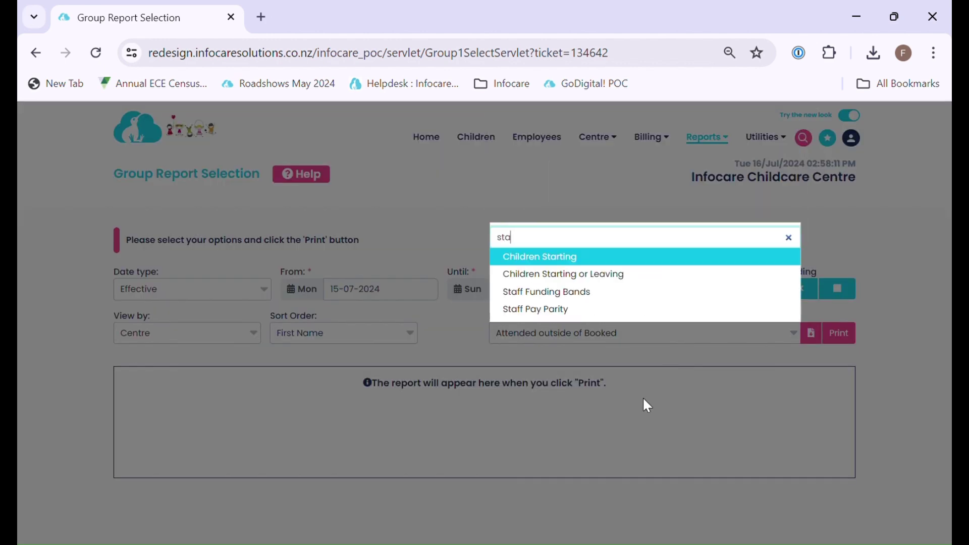
pyautogui.click(555, 310)
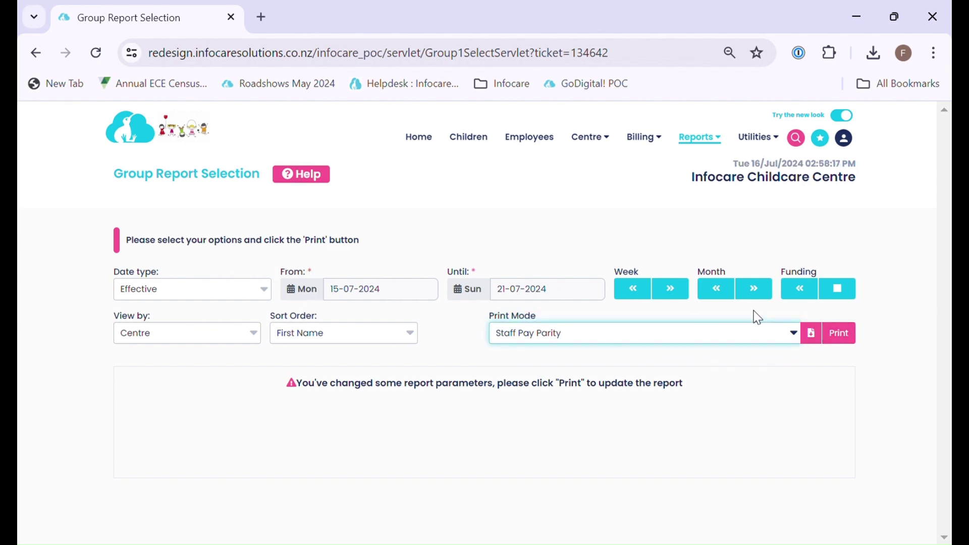
pyautogui.click(854, 339)
pyautogui.scroll(-2, 855, 337)
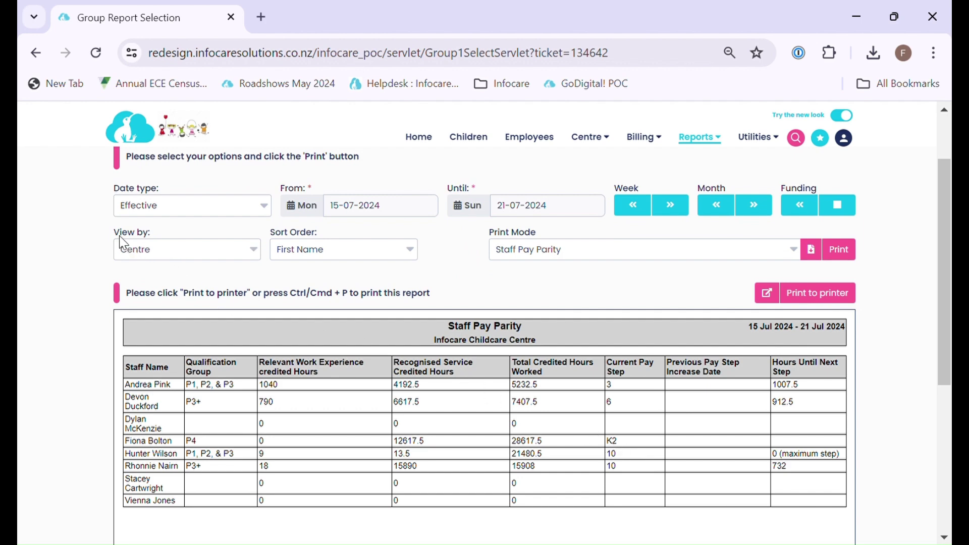
pyautogui.click(171, 258)
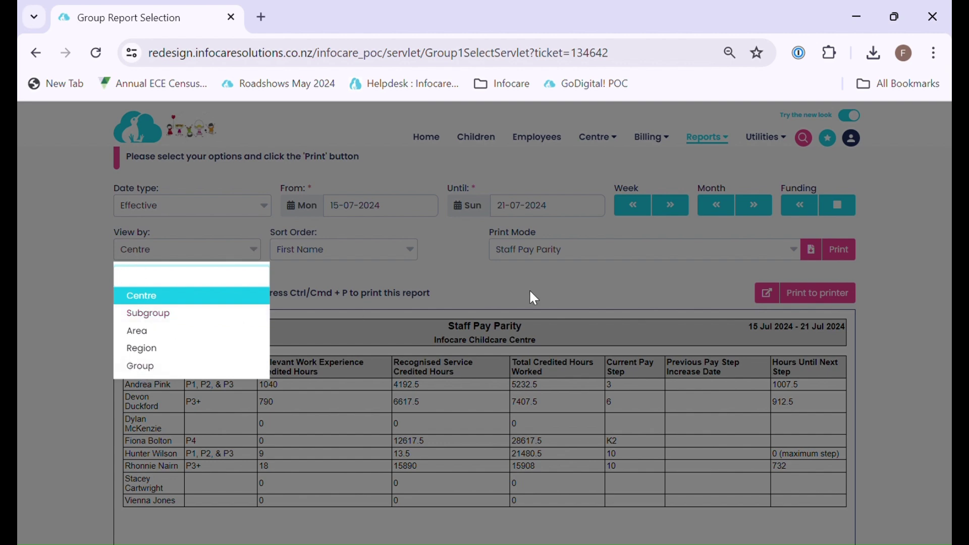
pyautogui.click(503, 289)
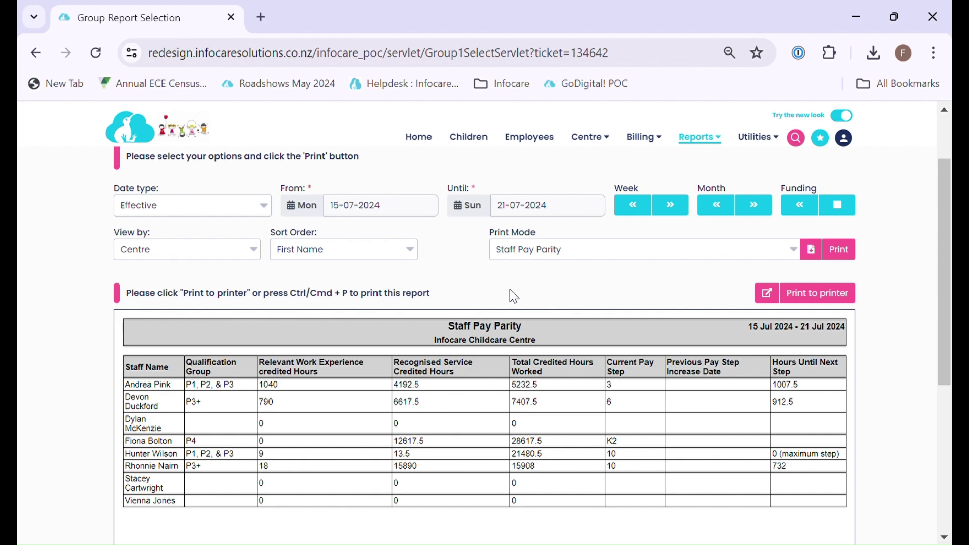
pyautogui.scroll(2, 510, 290)
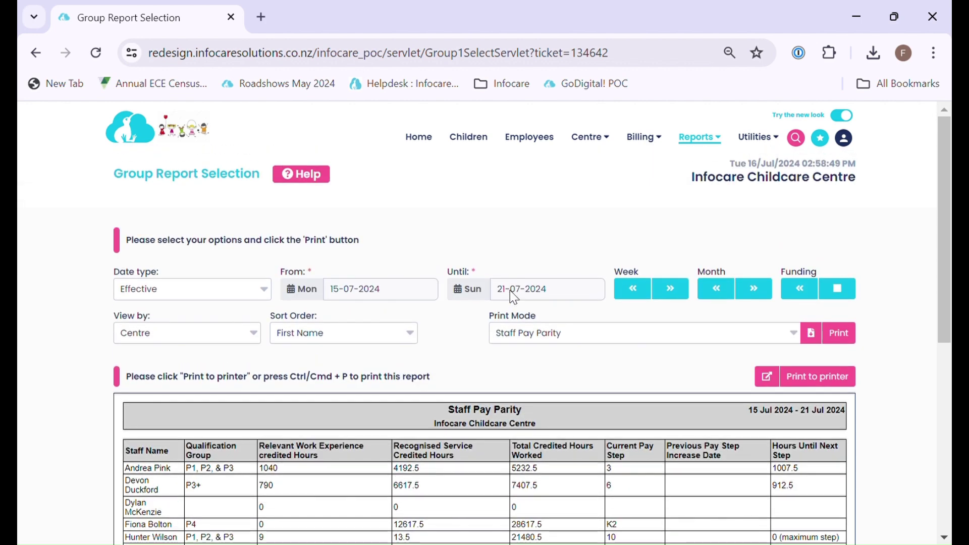